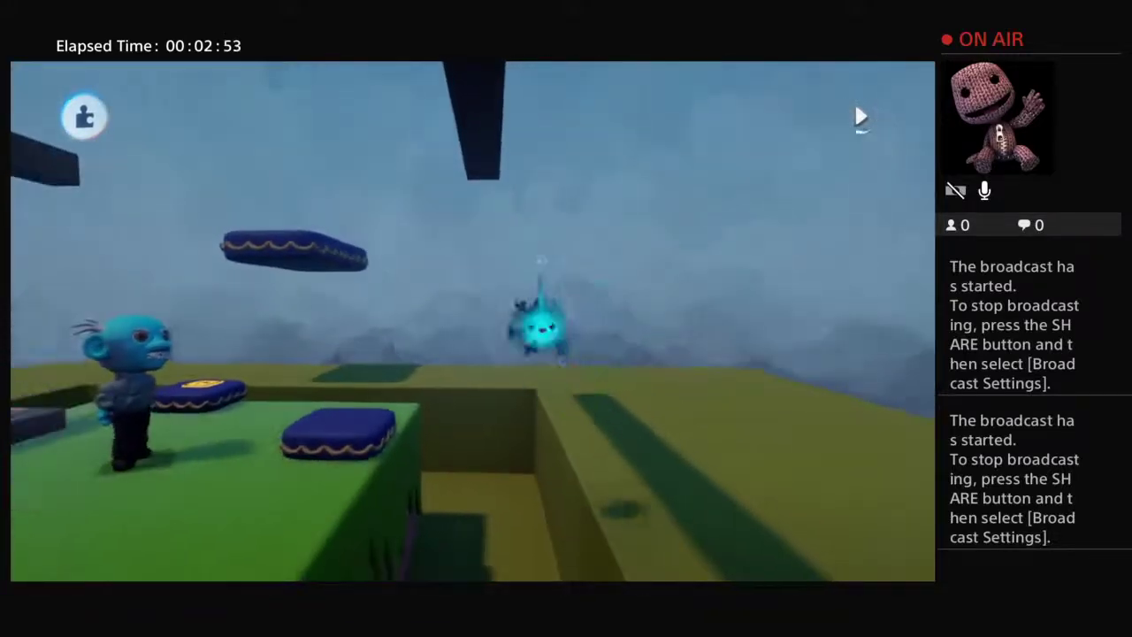
Step: Turn on Grid Snap from the guides
mouse_move(603, 230)
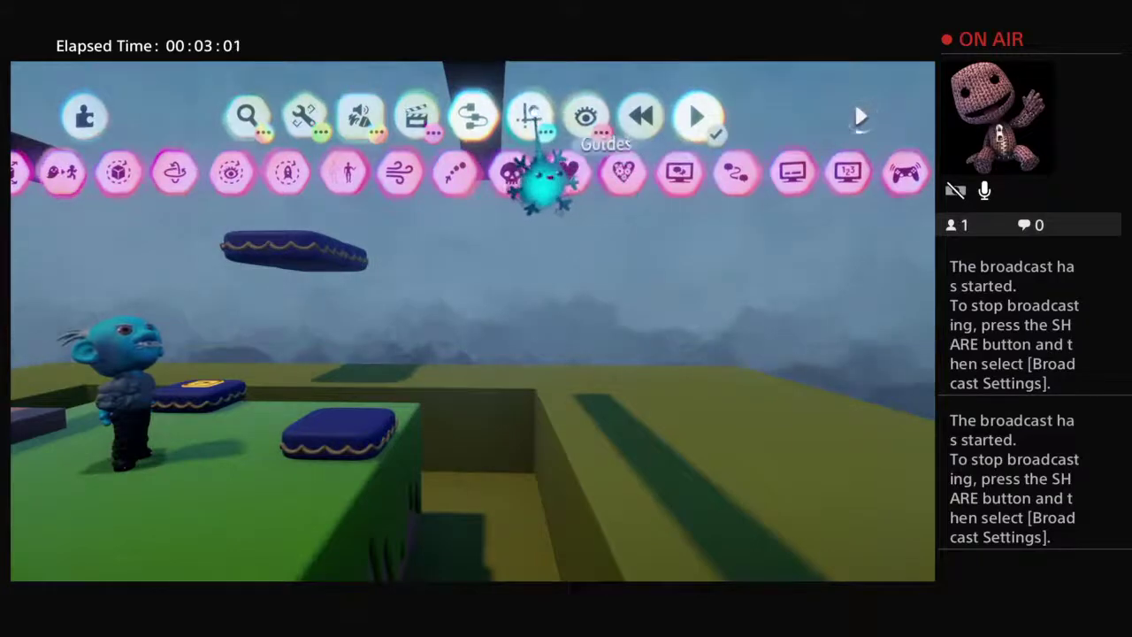
click(530, 120)
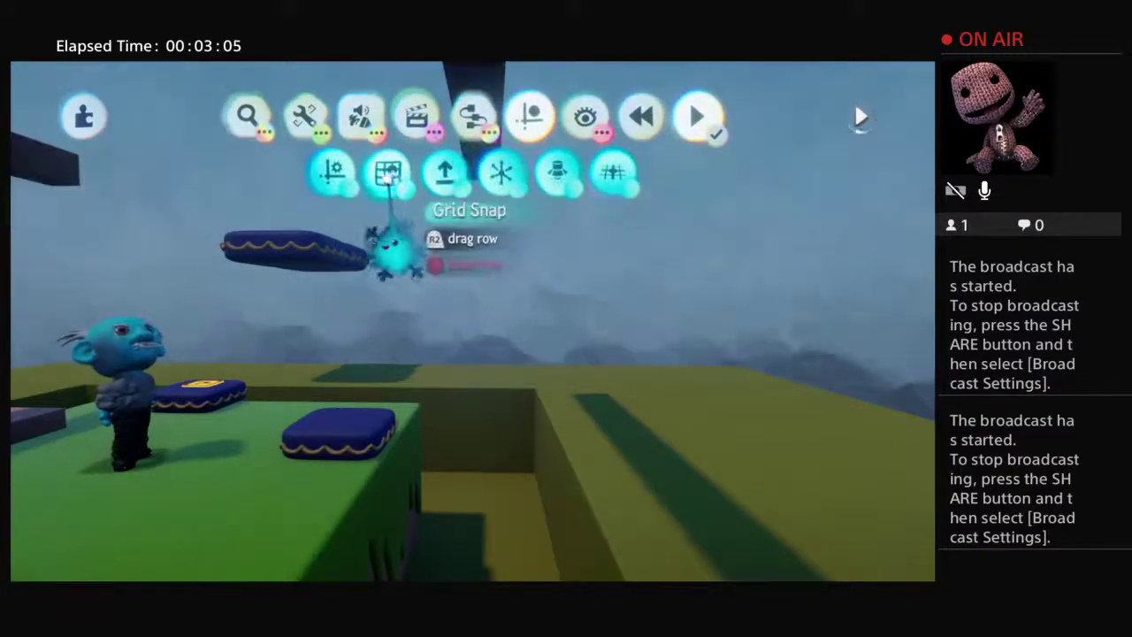
click(388, 175)
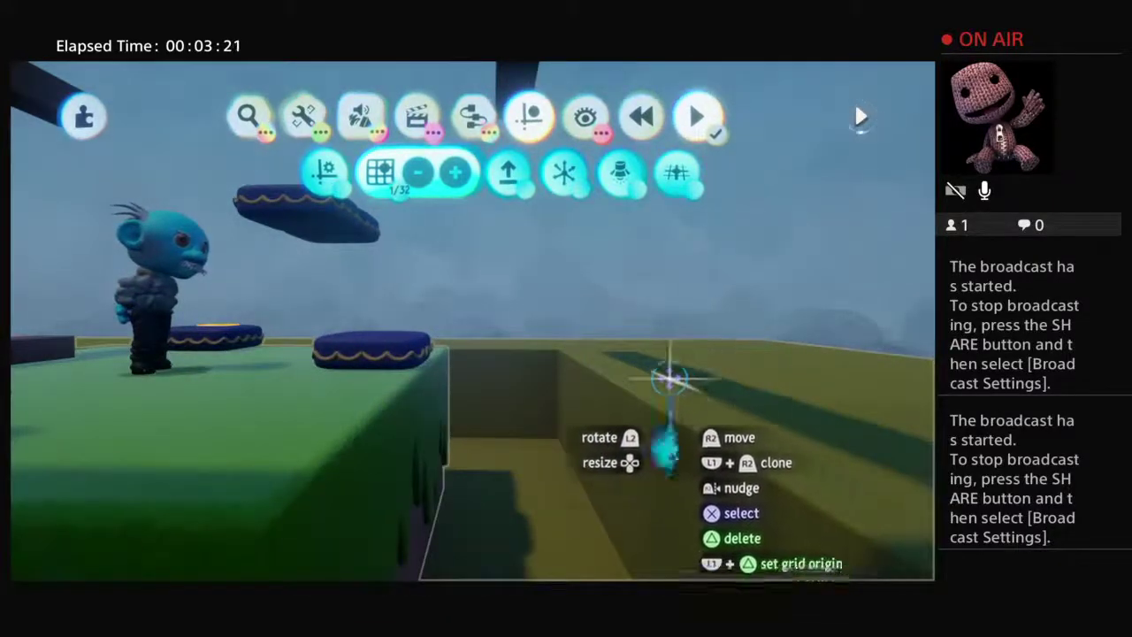
Step: Move the blue cushion platform off the green block's edge so it floats over the gap beside it
drag(360, 349, 465, 354)
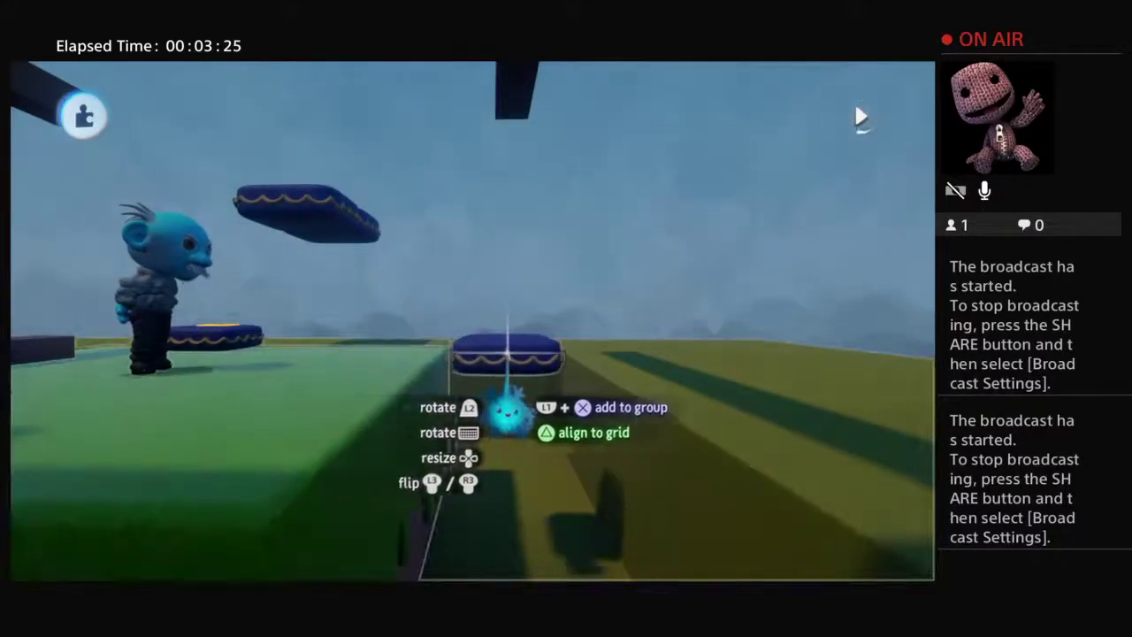
drag(522, 346, 536, 269)
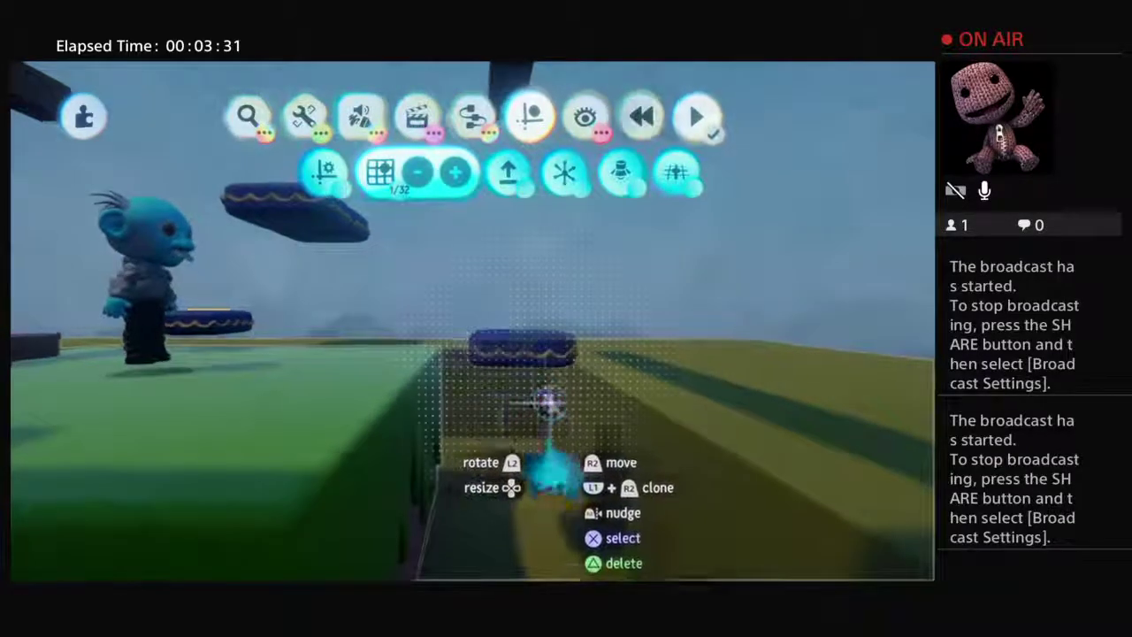
key(Left)
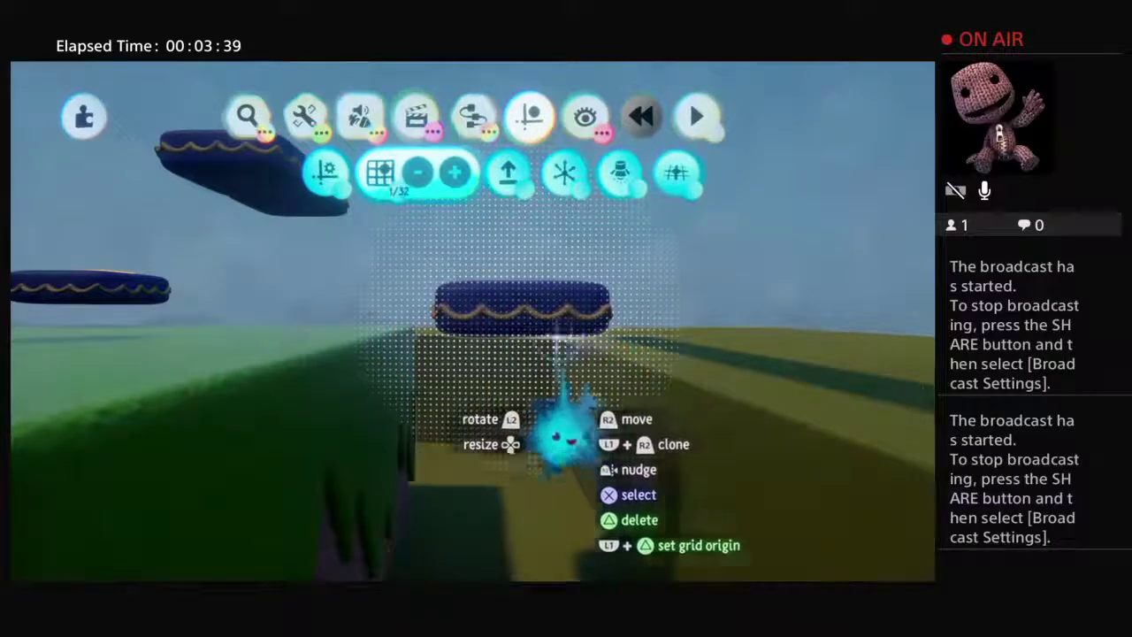
drag(526, 303, 412, 315)
drag(536, 327, 502, 299)
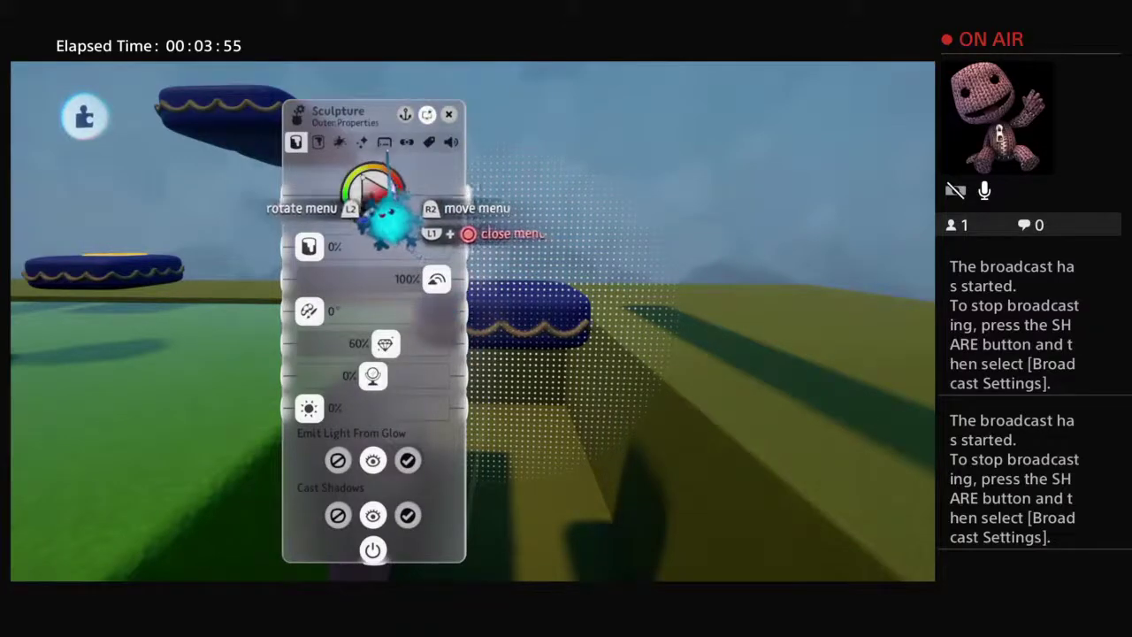
Step: Check the Moveable setting in the blue platform sculpture's physical properties
click(384, 142)
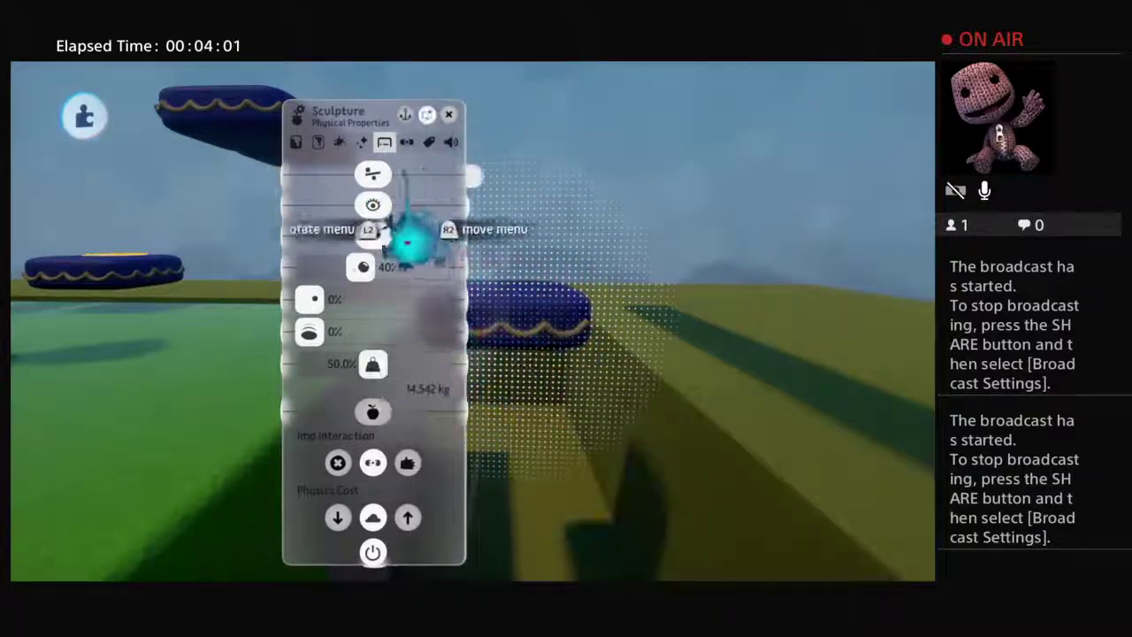
click(452, 177)
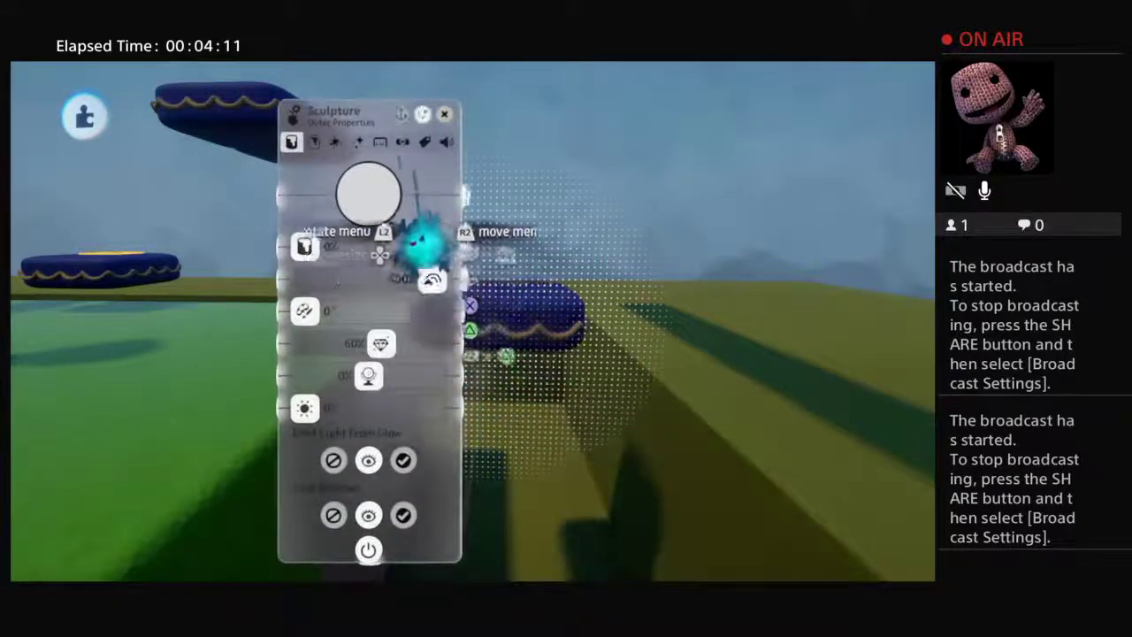
click(380, 142)
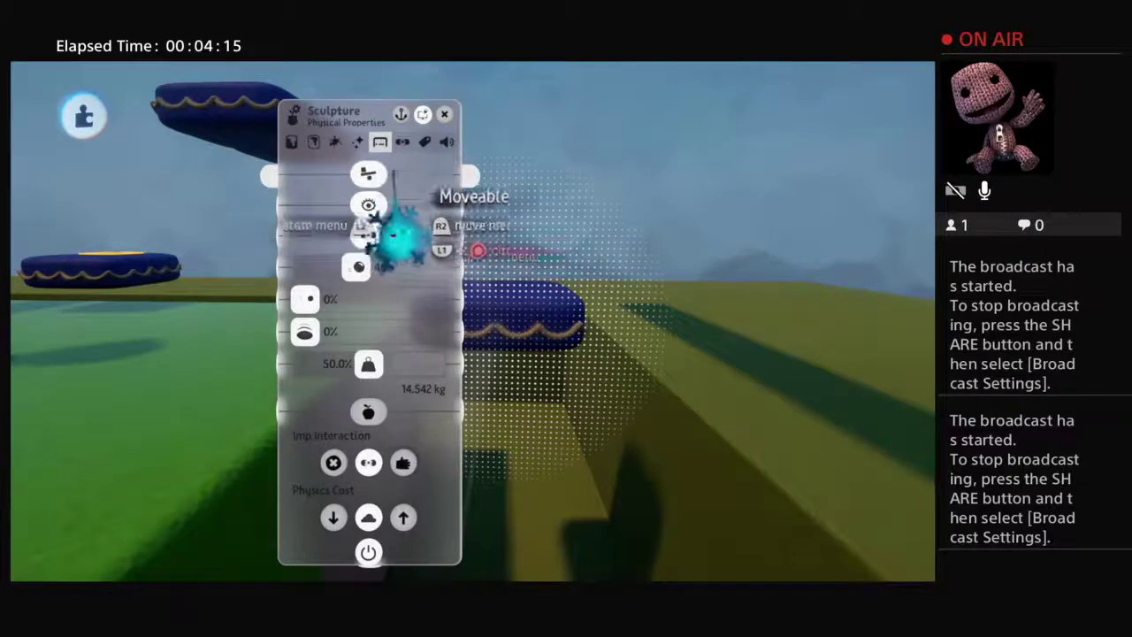
click(444, 115)
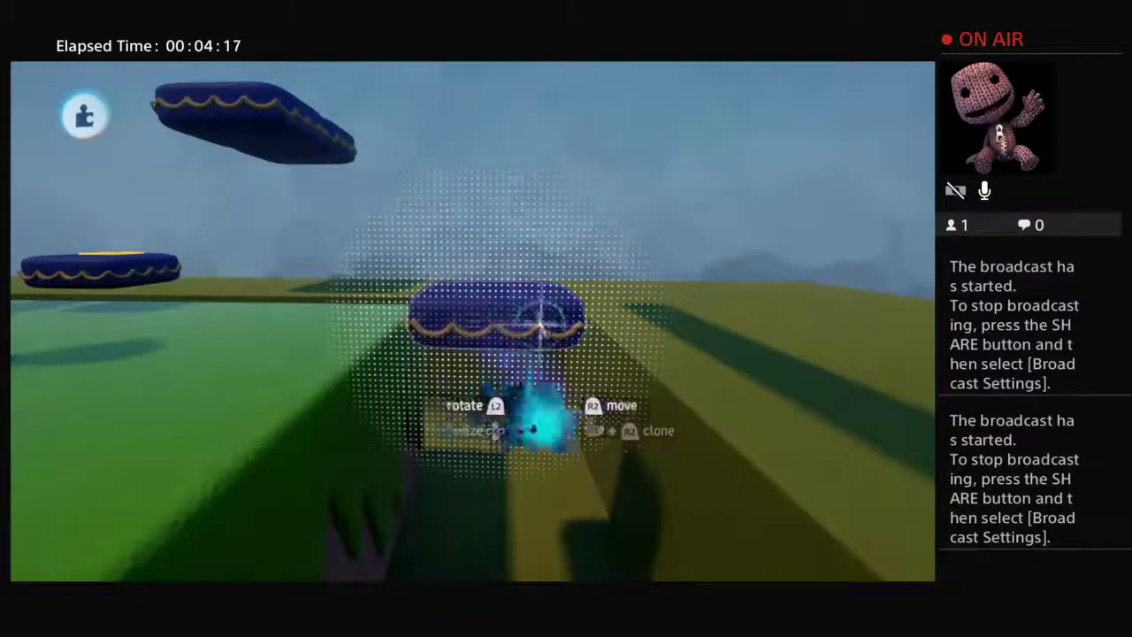
Step: Connect the blue platform to the dark overhead beam with a Bolt connector
scroll(527, 350, down, 3)
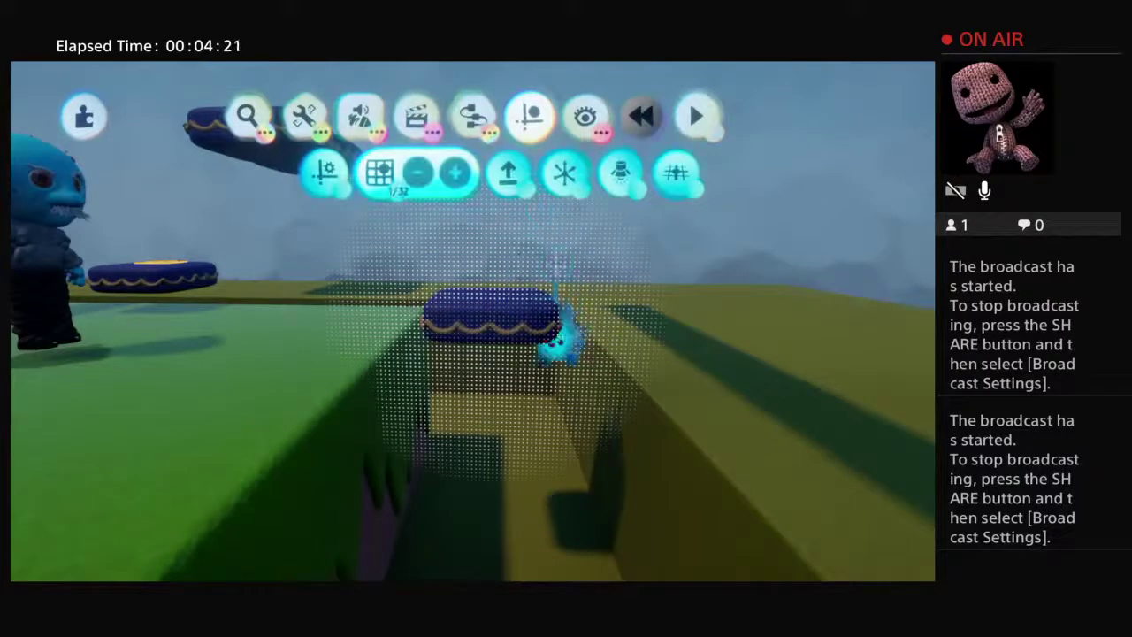
click(473, 177)
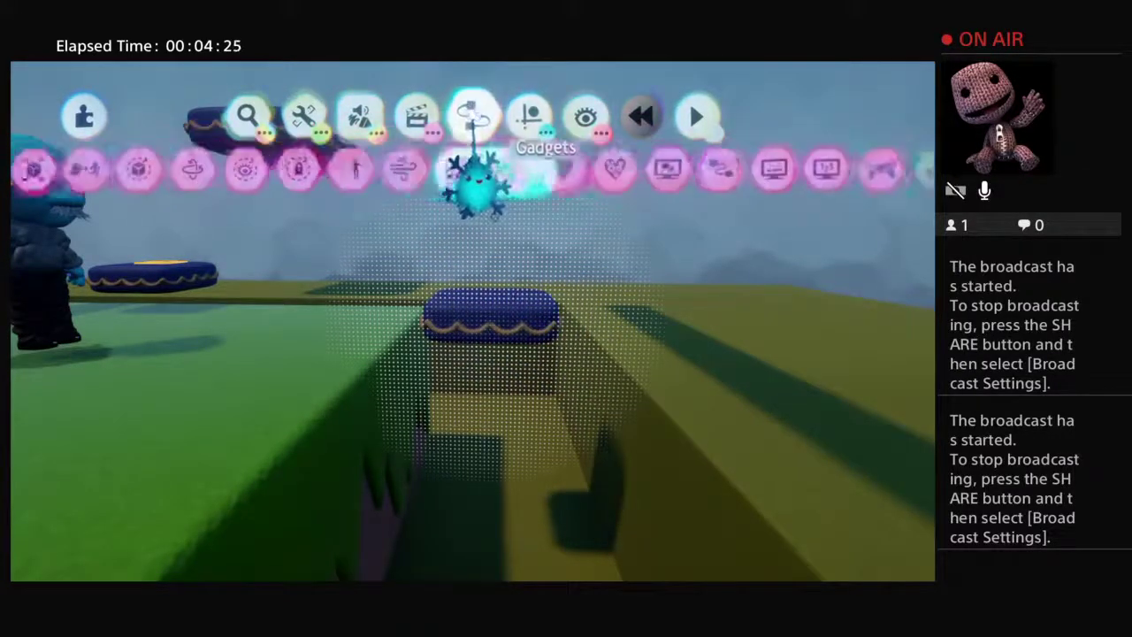
drag(576, 248, 316, 253)
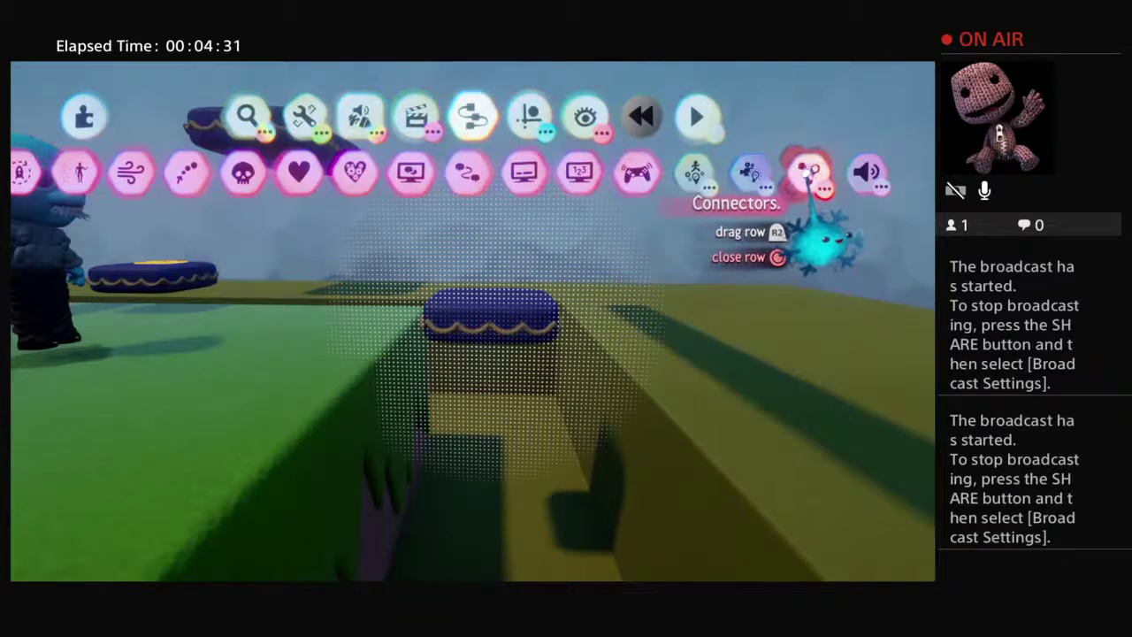
click(806, 175)
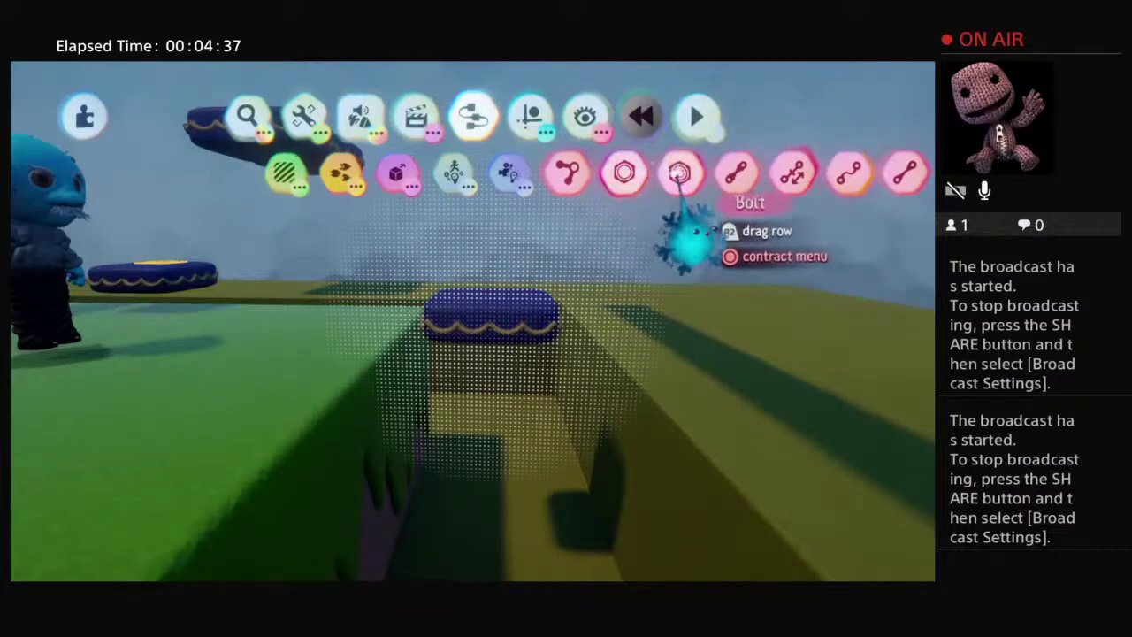
click(682, 173)
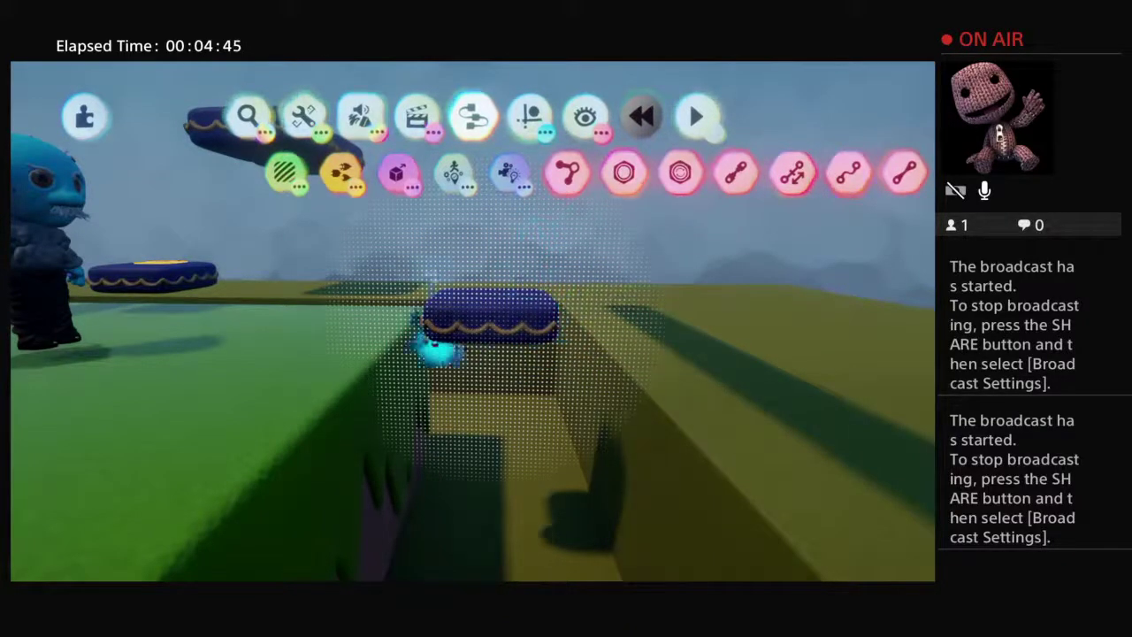
click(624, 174)
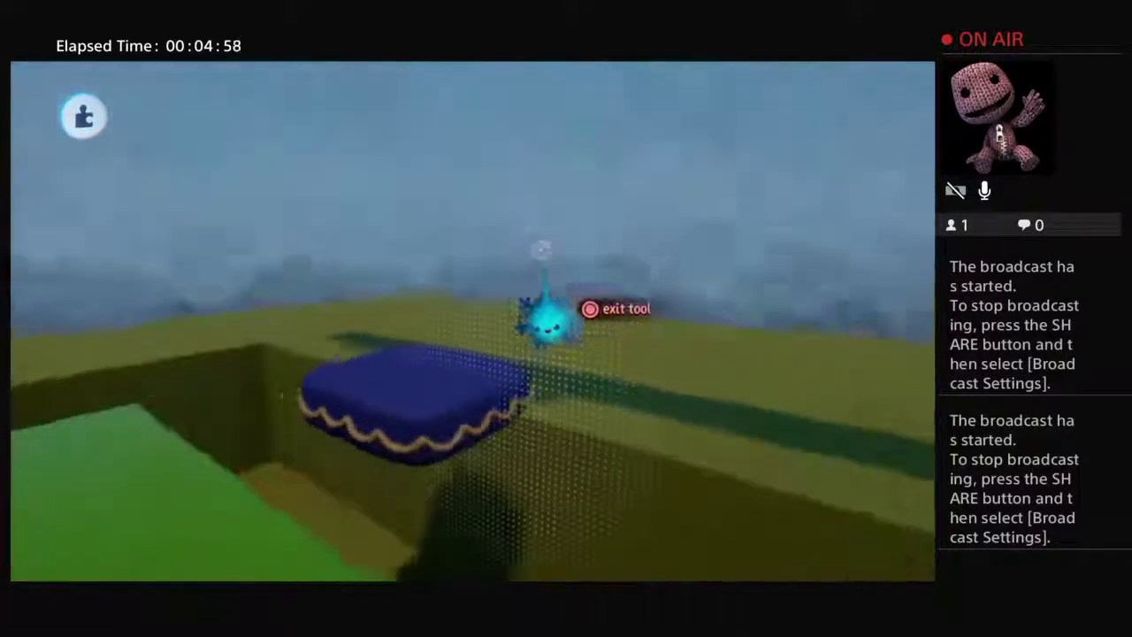
middle_drag(549, 326, 505, 261)
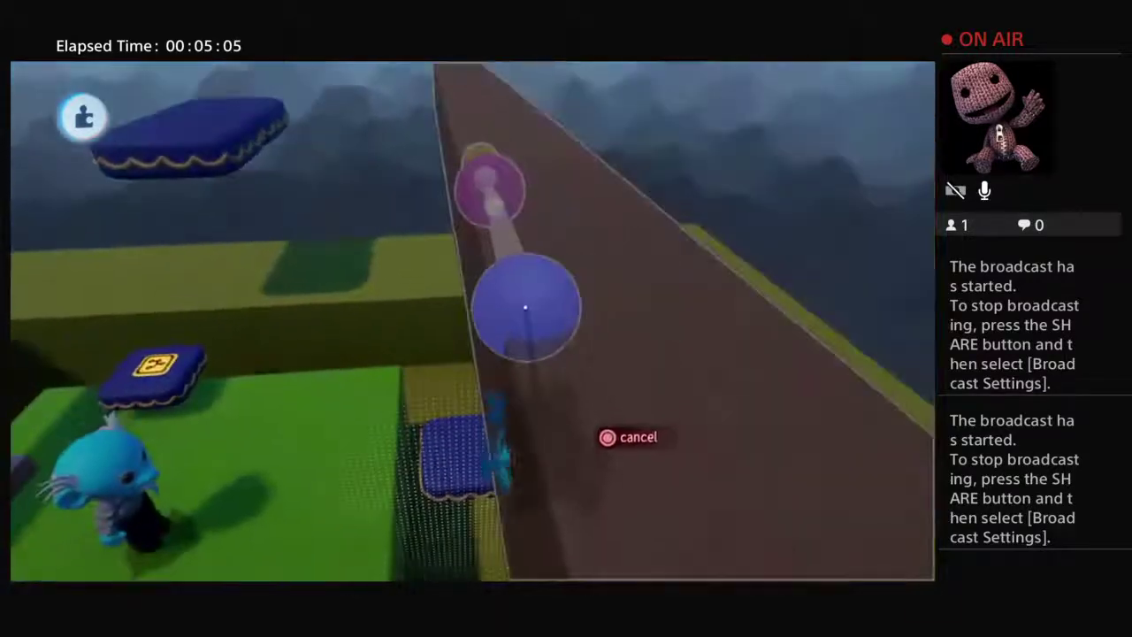
drag(514, 376, 650, 322)
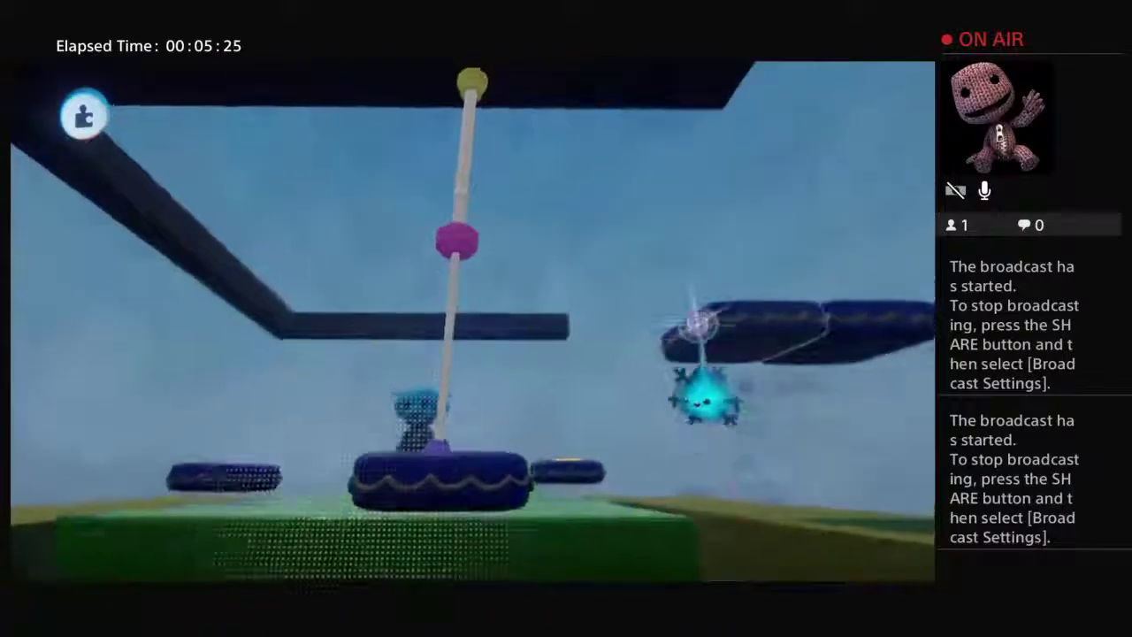
Step: Open the bolt connector's settings from its pivot and move them clear of the connector
middle_drag(699, 326, 600, 177)
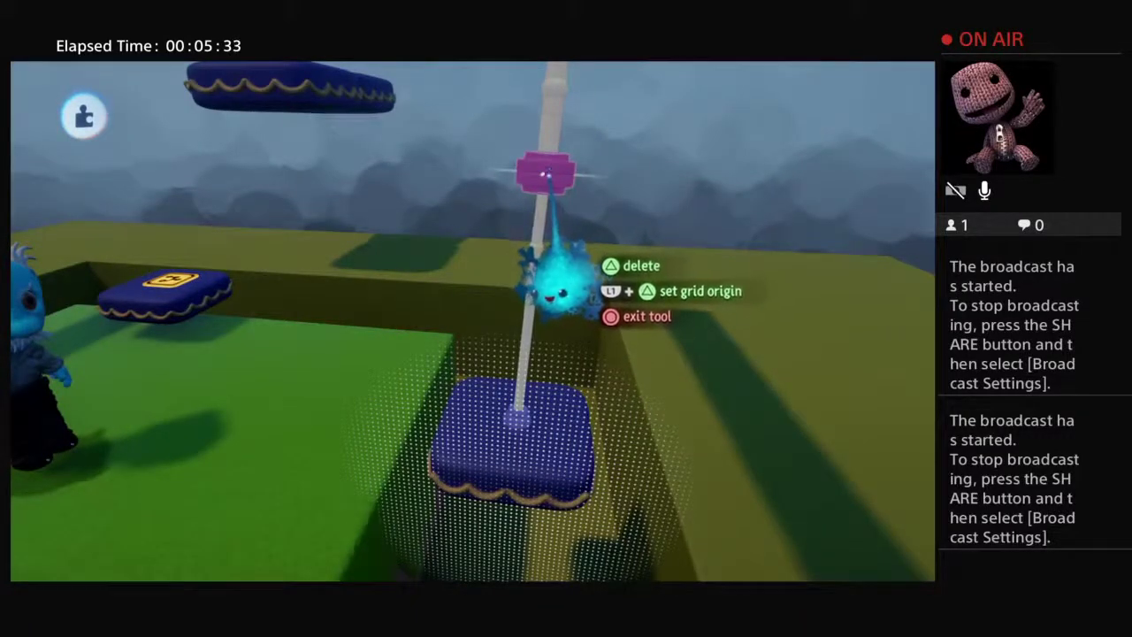
mouse_move(571, 285)
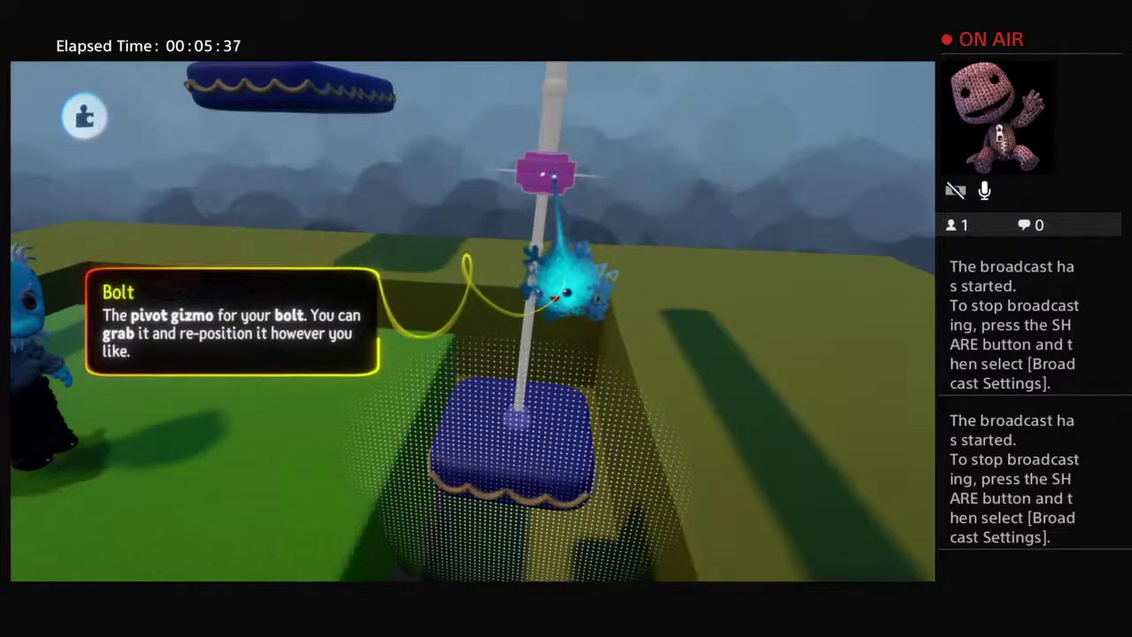
click(556, 278)
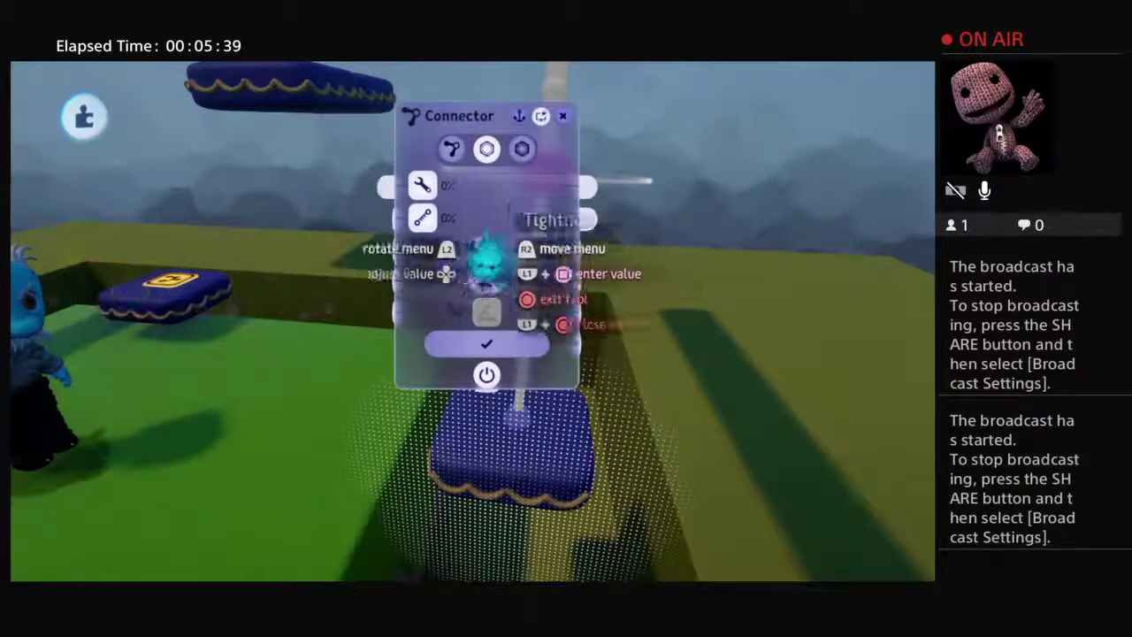
drag(495, 257, 267, 285)
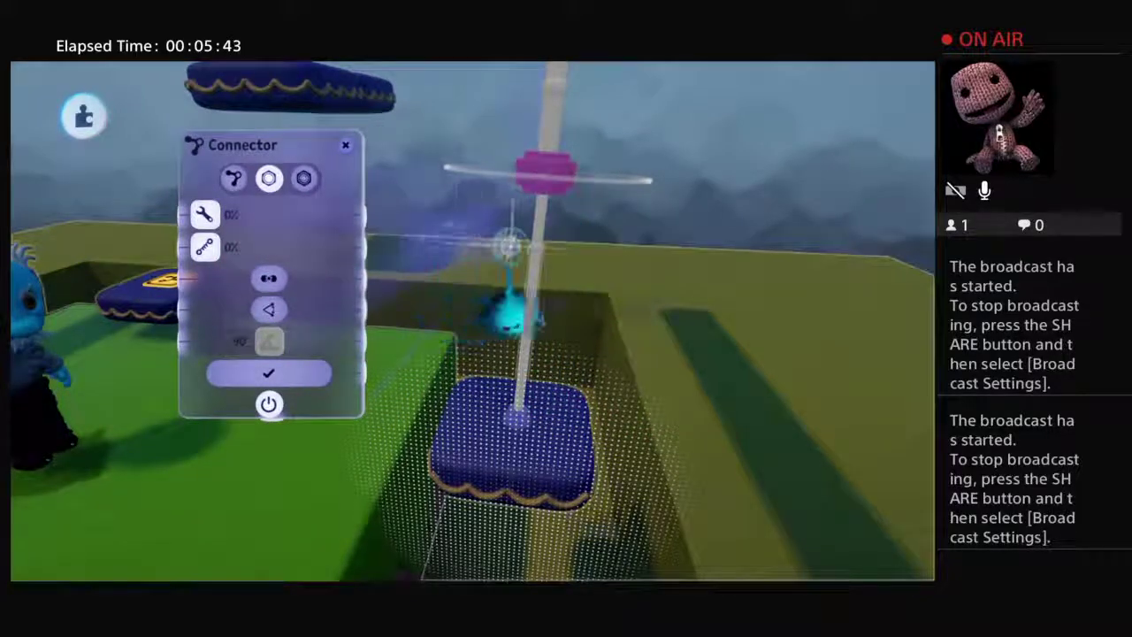
Step: Turn the bolt's pivot so its rotation axis is horizontal and align it to the grid
middle_drag(501, 245, 576, 217)
middle_drag(580, 296, 513, 309)
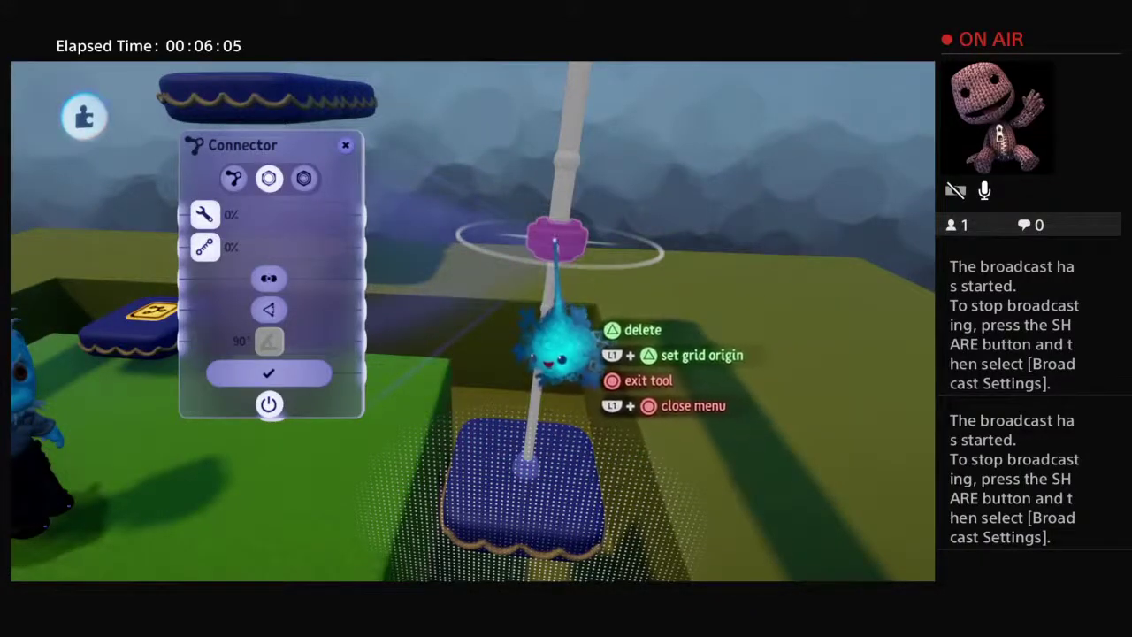
mouse_move(555, 239)
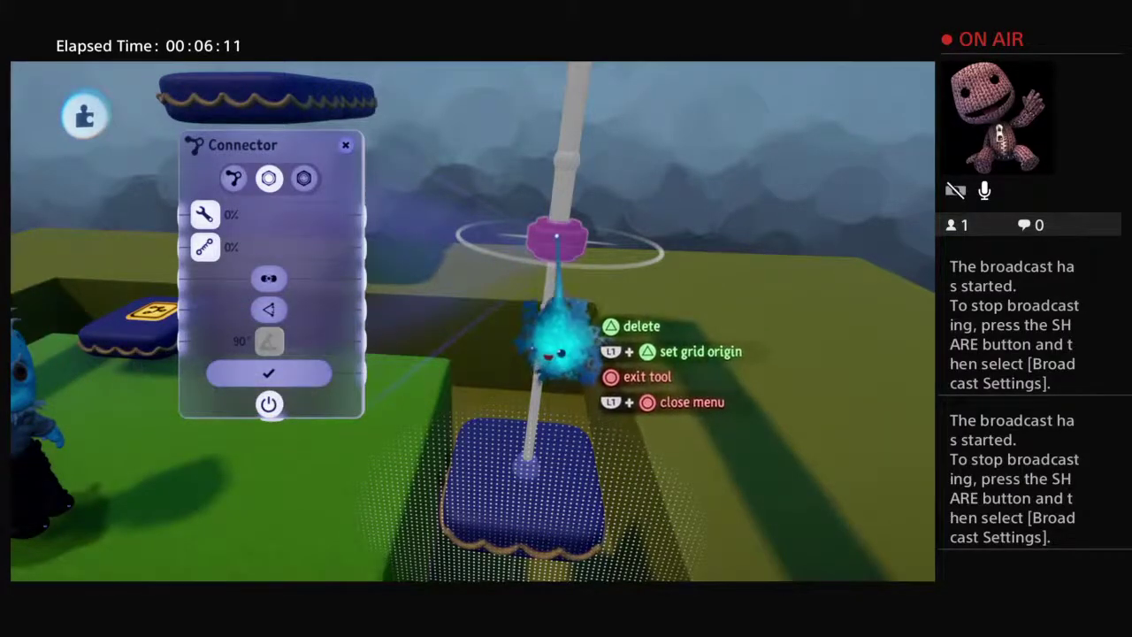
middle_drag(560, 239, 566, 266)
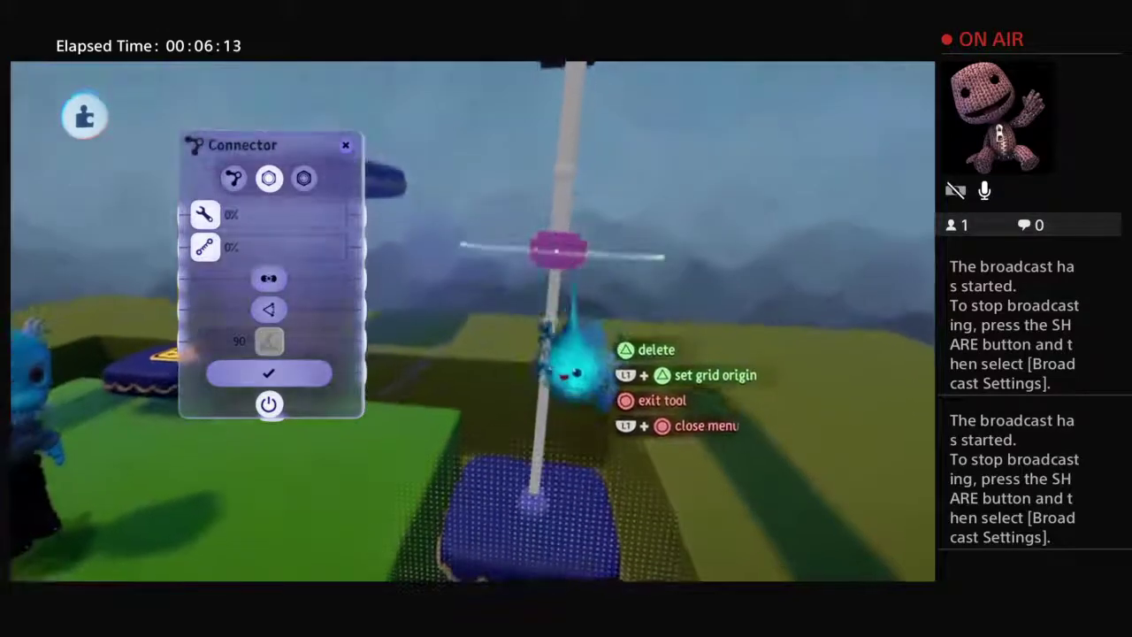
middle_drag(524, 335, 570, 356)
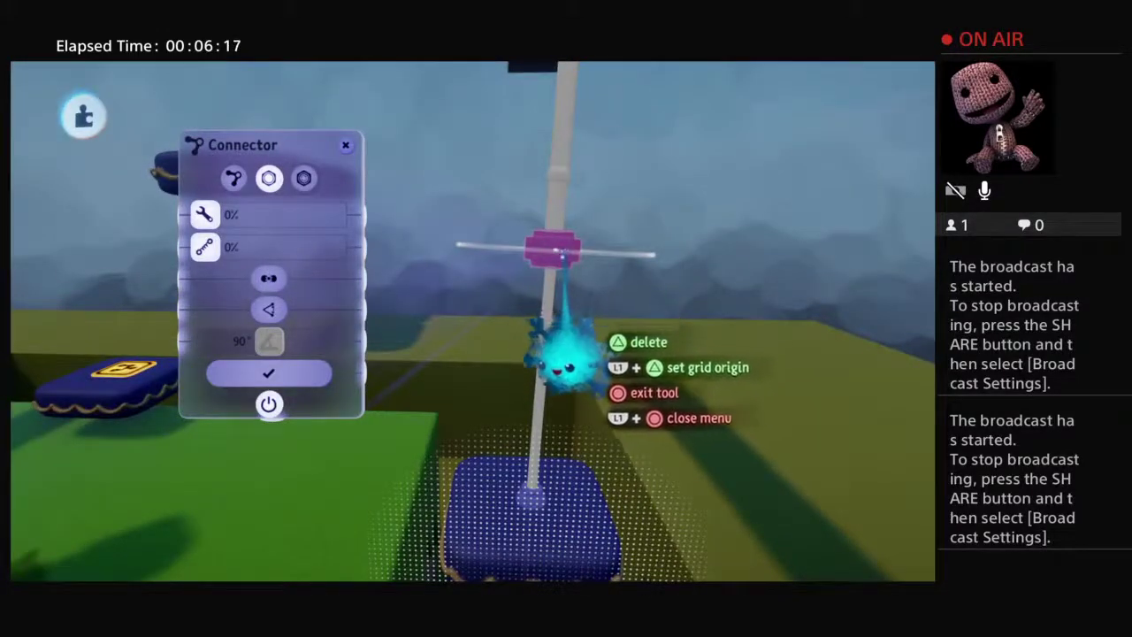
middle_drag(557, 246, 547, 239)
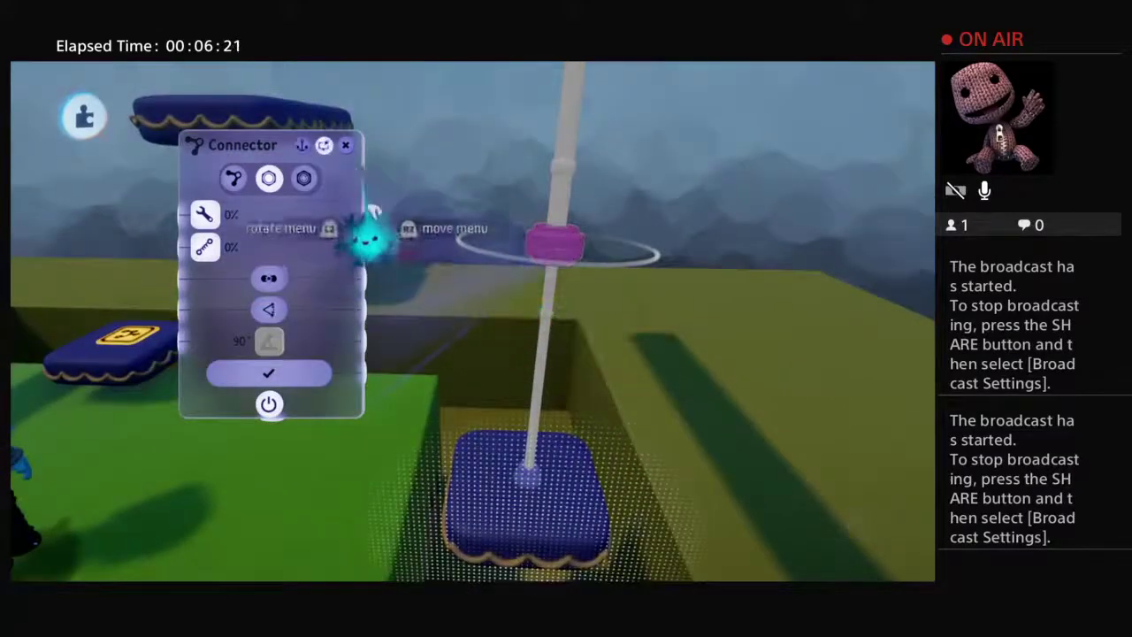
middle_drag(546, 239, 629, 194)
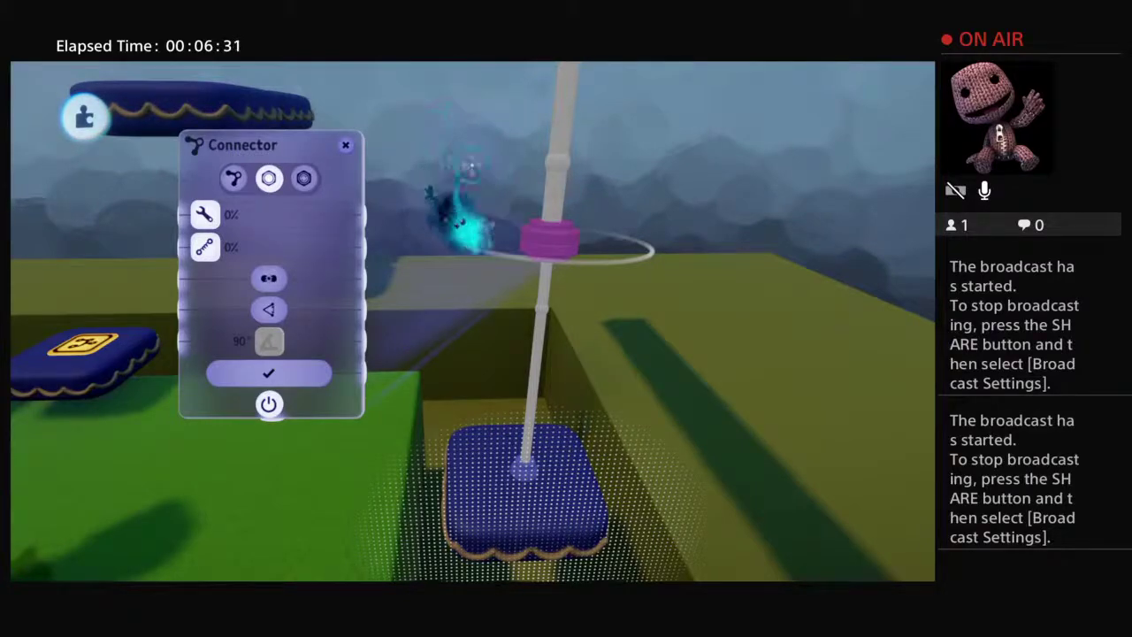
middle_drag(584, 215, 526, 356)
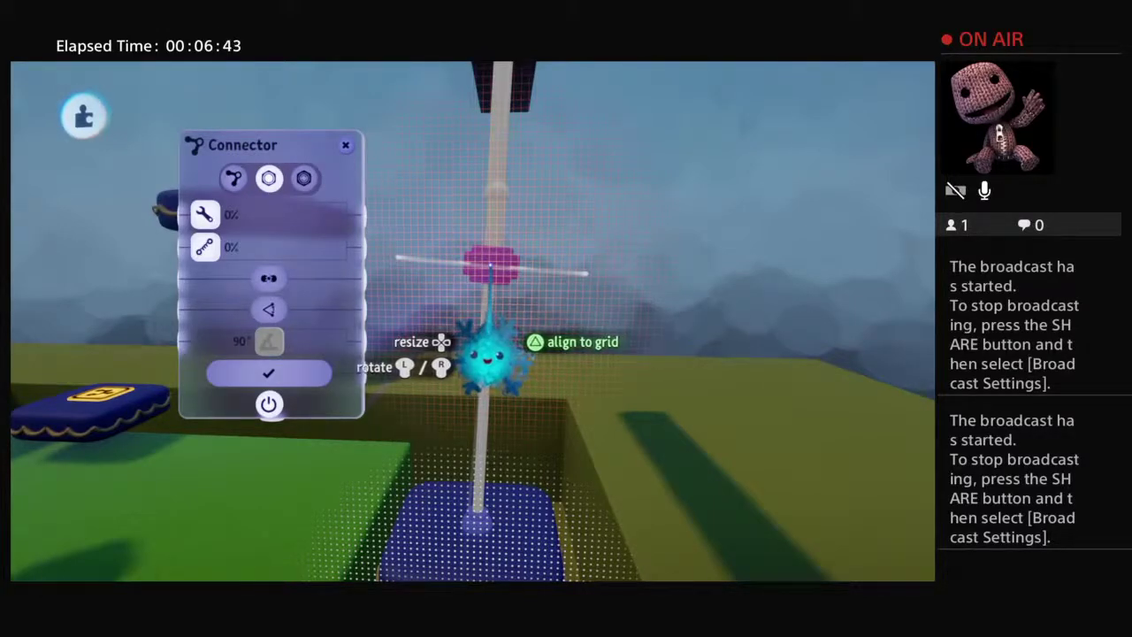
key(triangle)
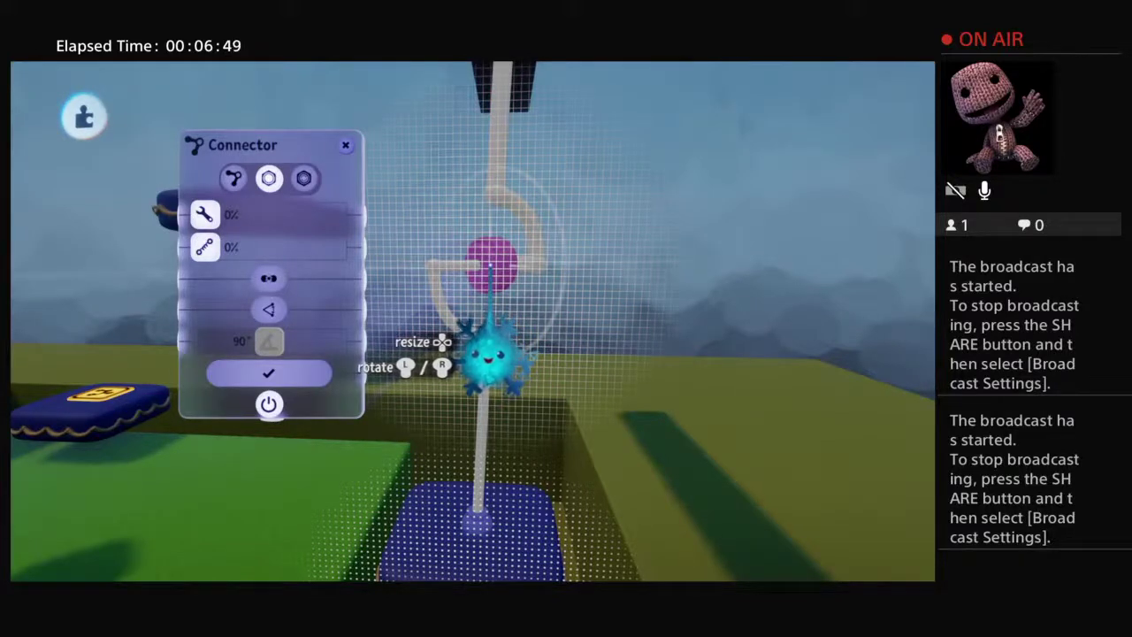
middle_drag(806, 177, 513, 349)
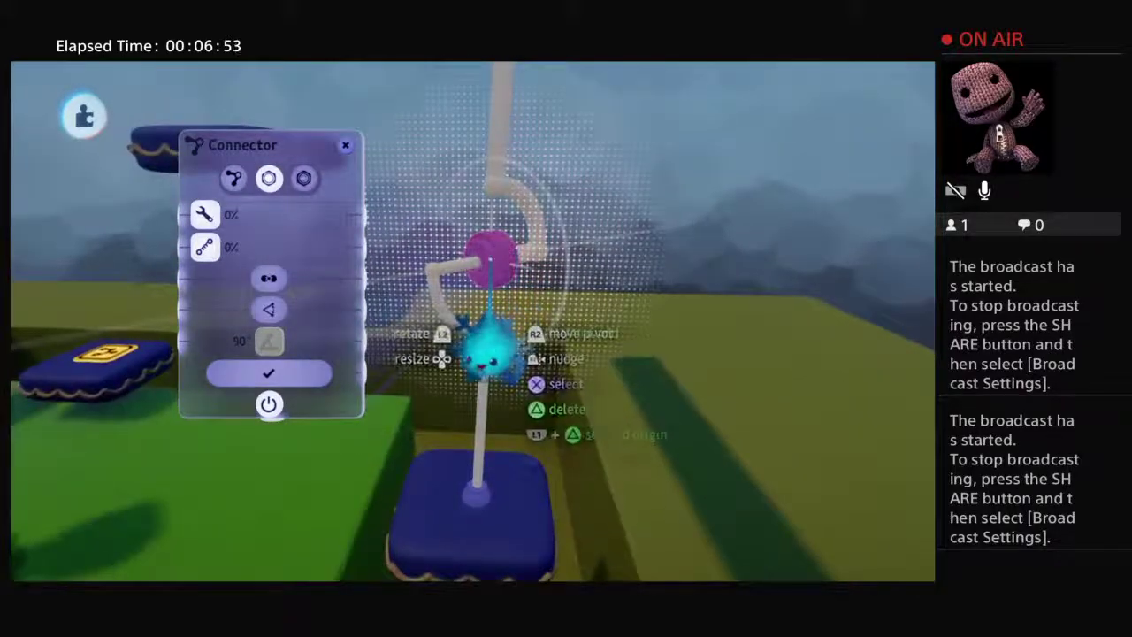
drag(489, 352, 489, 352)
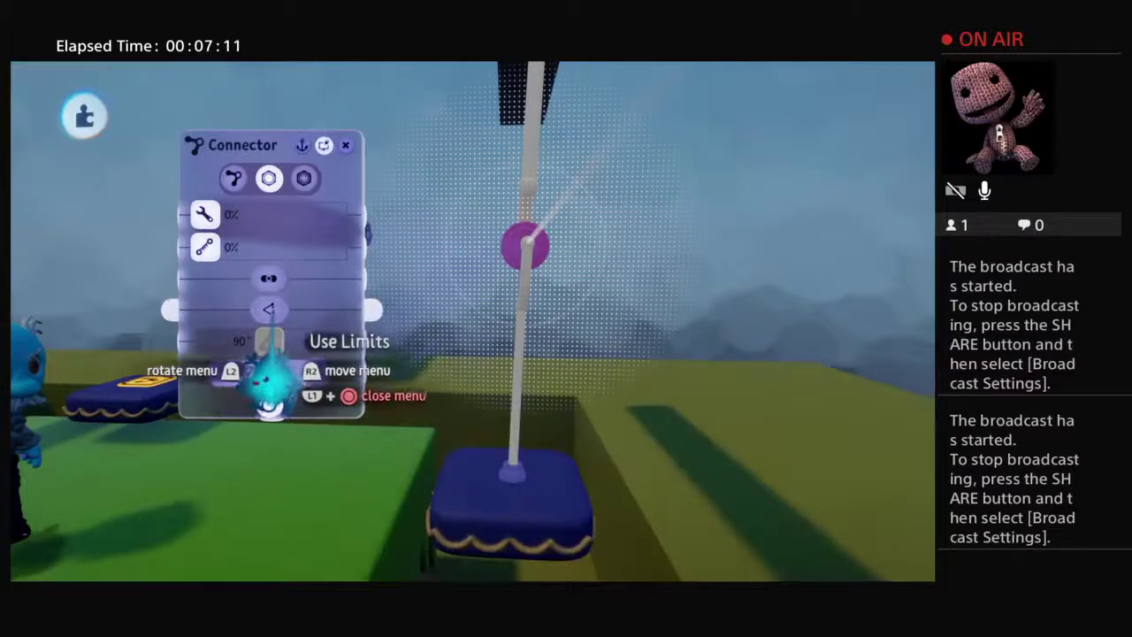
Step: Turn on Use Limits for the bolt with the range facing down, and test the swing by pulling the platform sideways
click(268, 345)
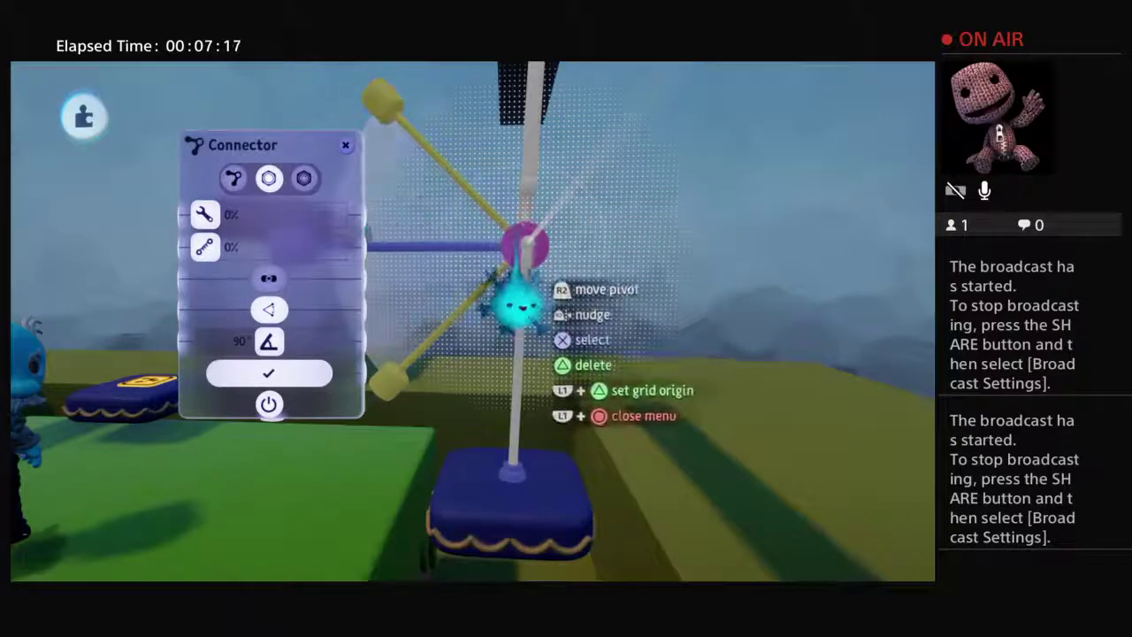
drag(327, 346, 150, 354)
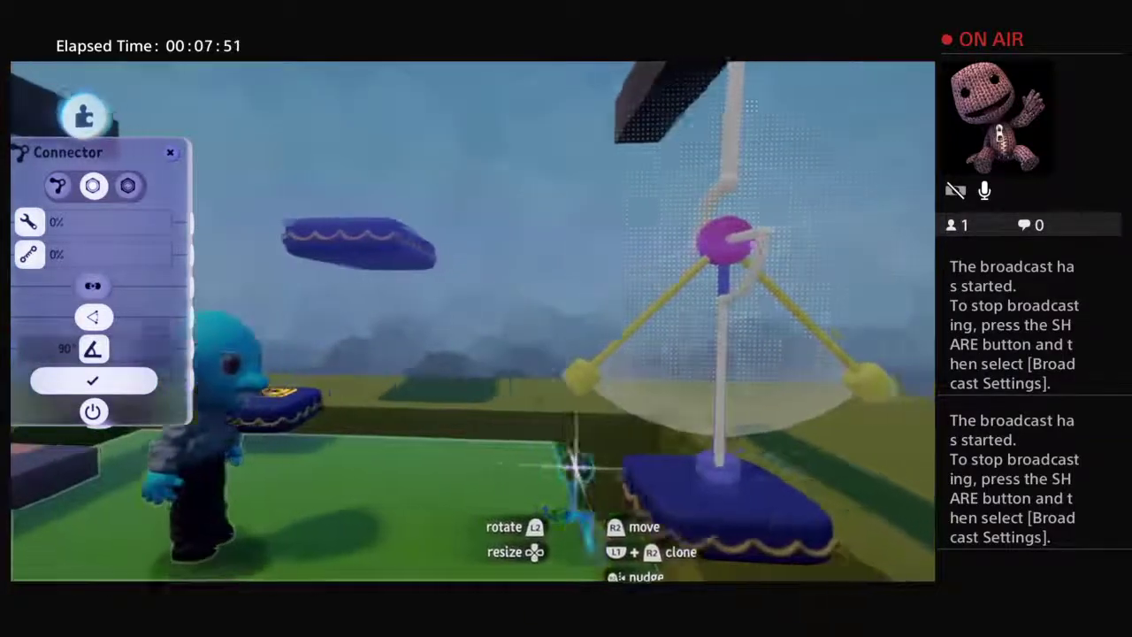
middle_drag(575, 465, 628, 495)
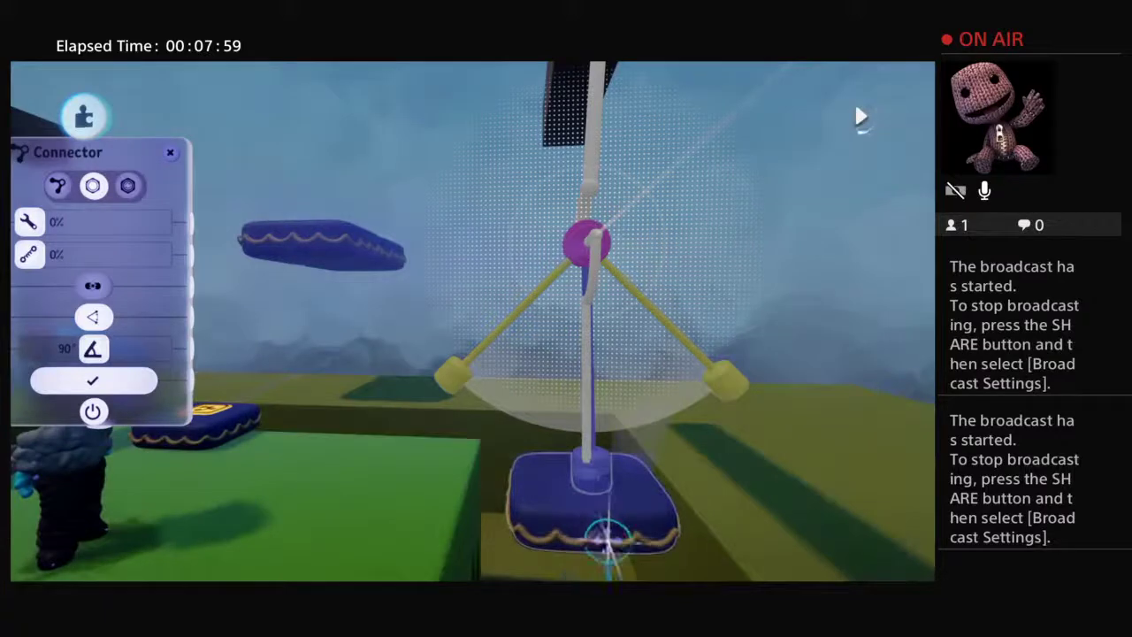
drag(542, 503, 790, 539)
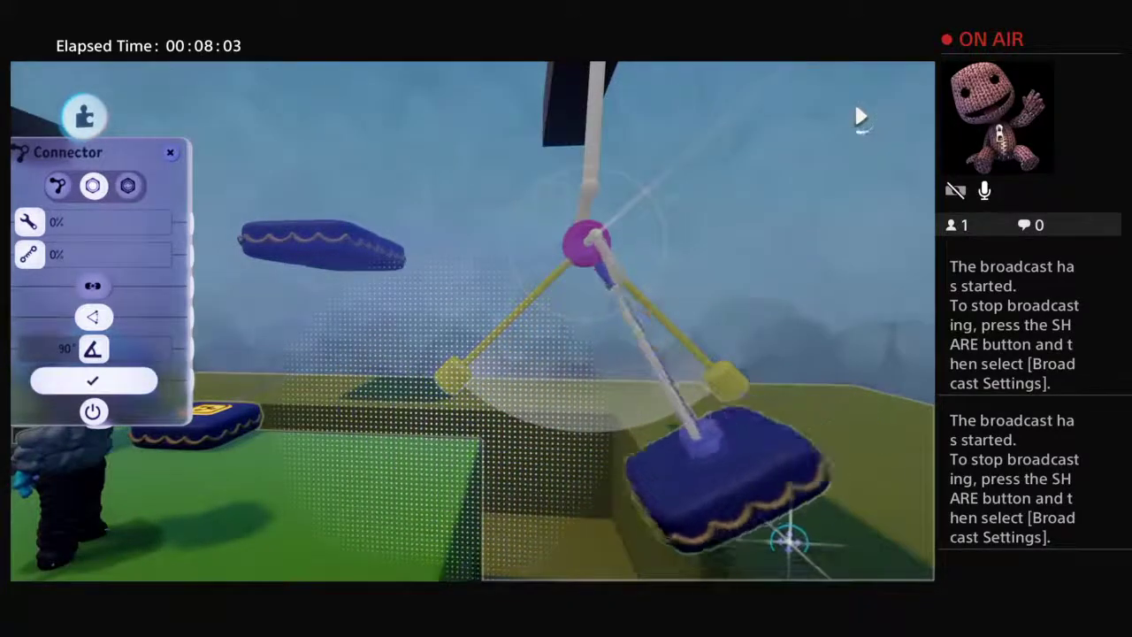